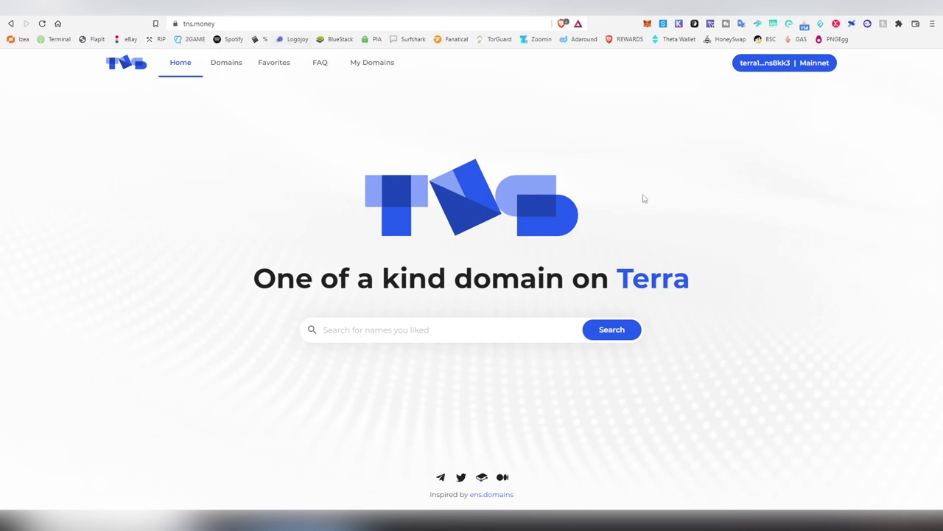
View the token balances in the Terra Station wallet extension and close it again.
left_click(851, 25)
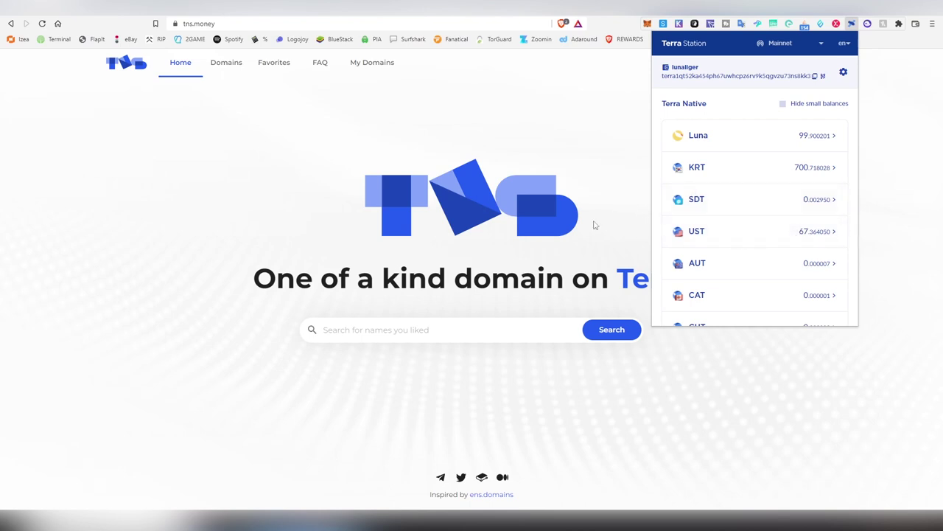
left_click(225, 199)
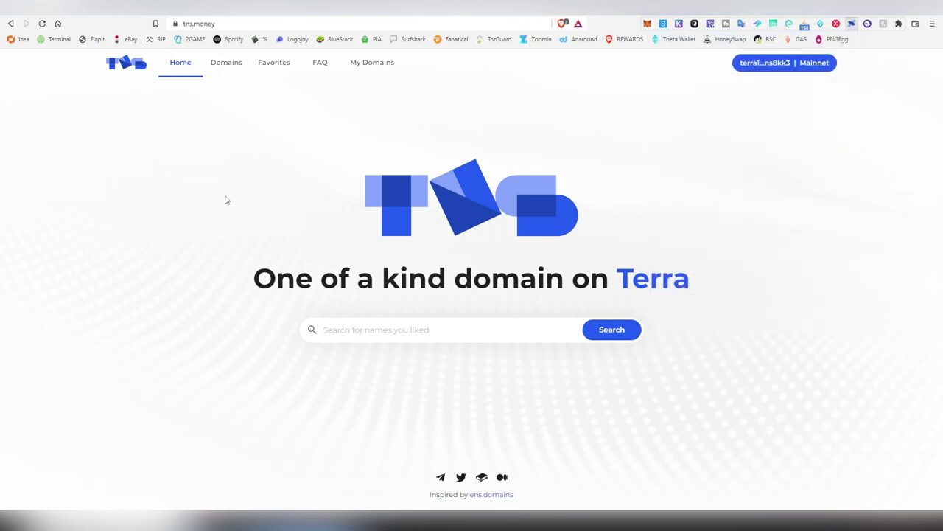
Open the TNS FAQ and read the yearly registration costs for 5+, 4 and 3 character .ust names.
left_click(324, 61)
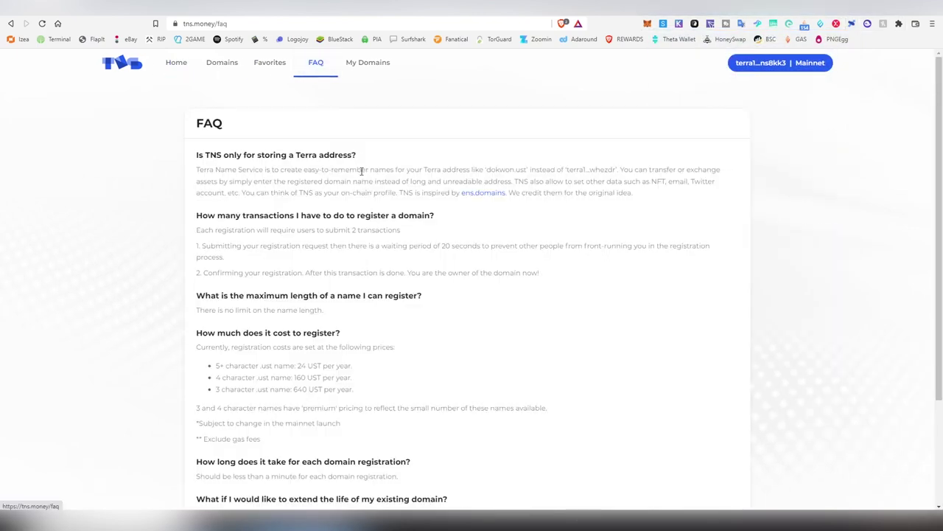
scroll(360, 169, "down", 2)
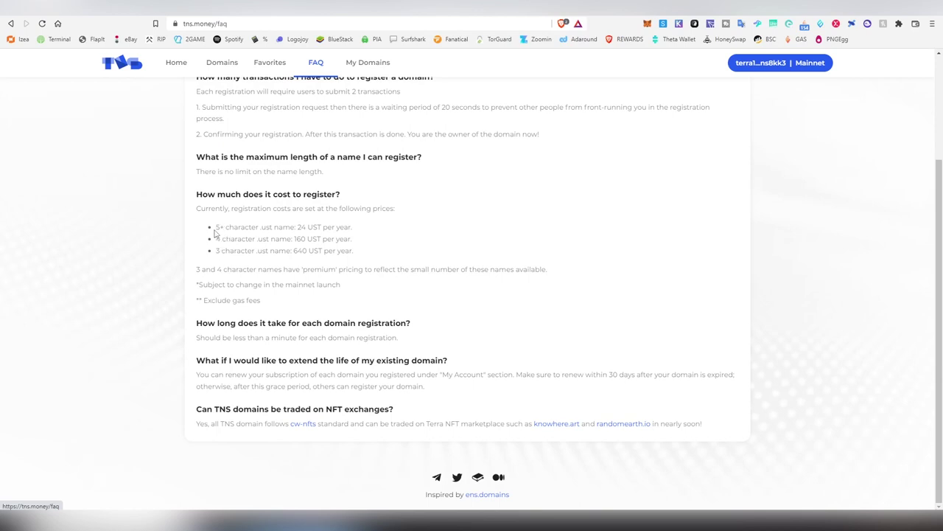
left_click_drag(216, 227, 362, 227)
left_click_drag(217, 238, 358, 245)
left_click(360, 245)
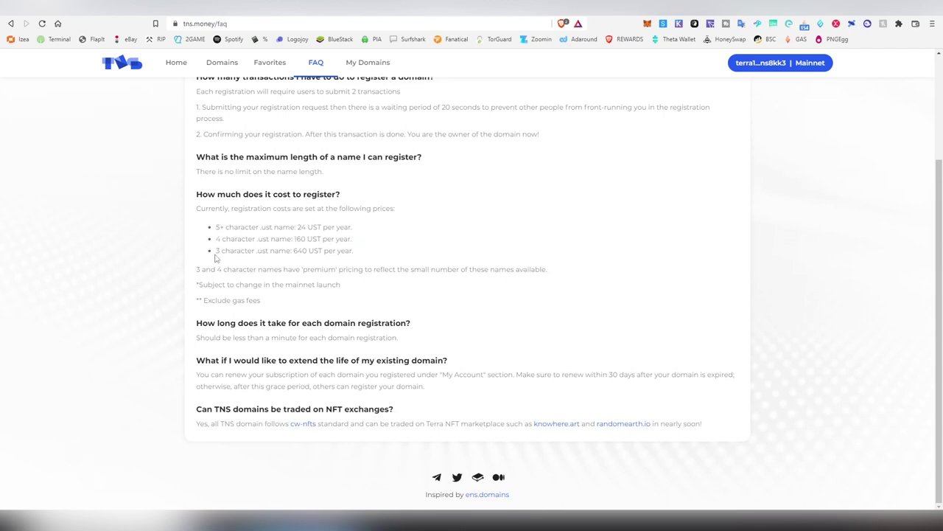
left_click_drag(217, 251, 310, 252)
left_click(310, 251)
scroll(319, 250, "up", 2)
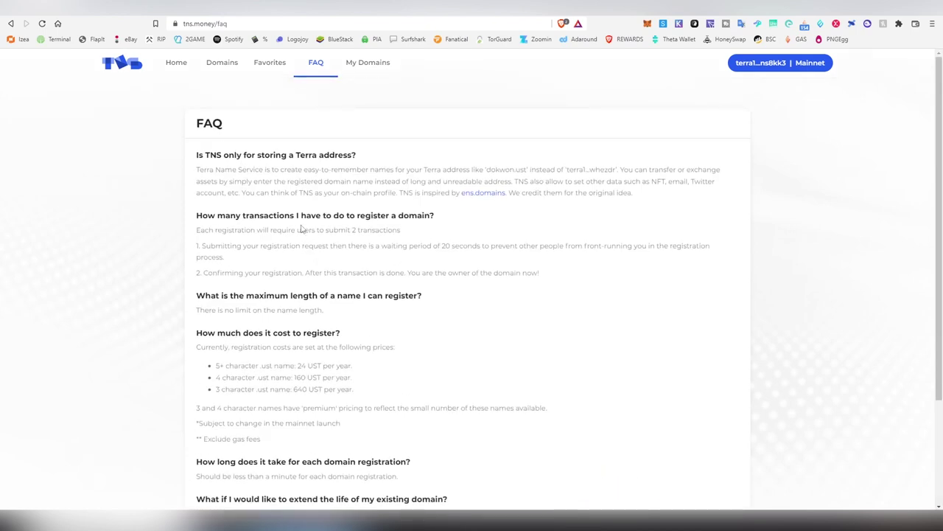
Return to the TNS home page and check the availability of the domain names subway and netflix.
left_click(177, 72)
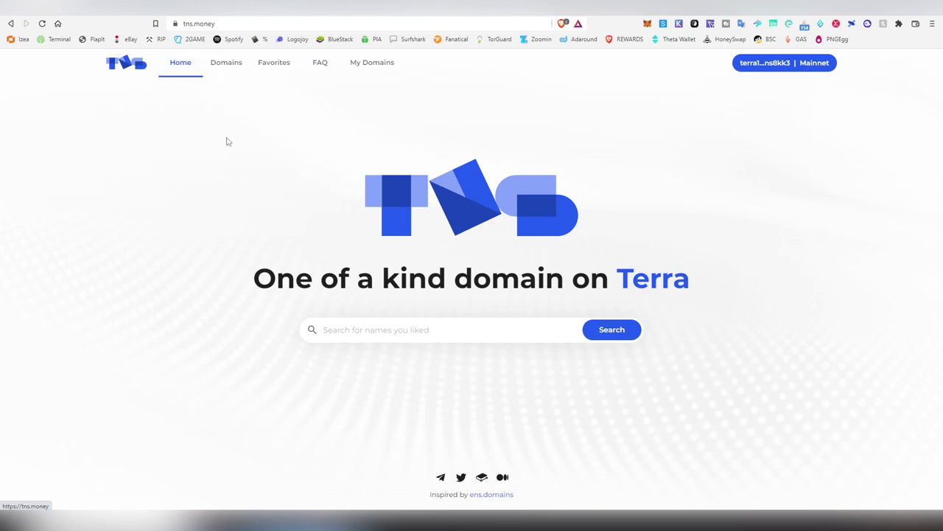
left_click(467, 326)
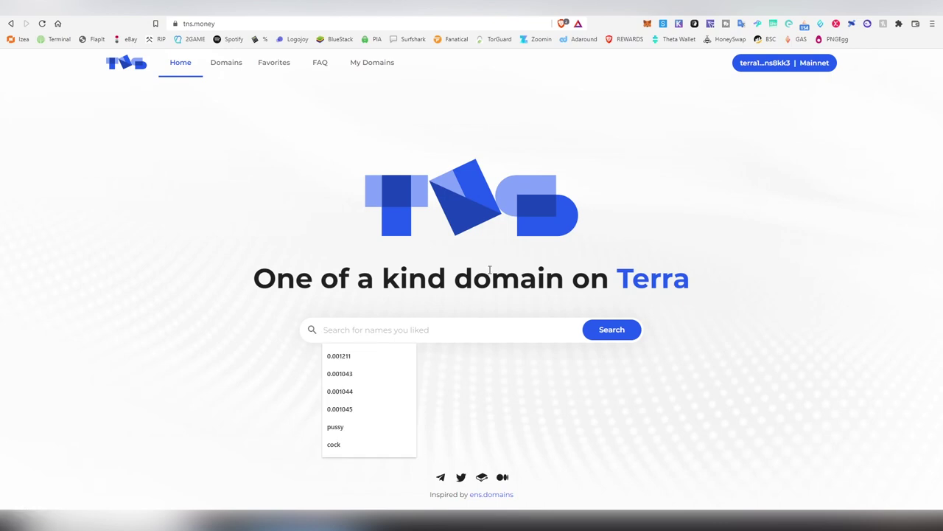
type("subway")
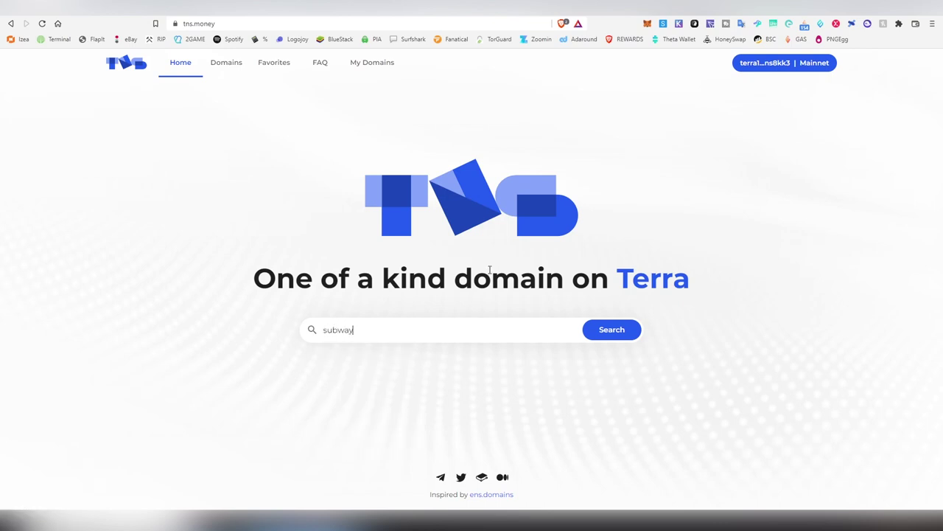
key("Return")
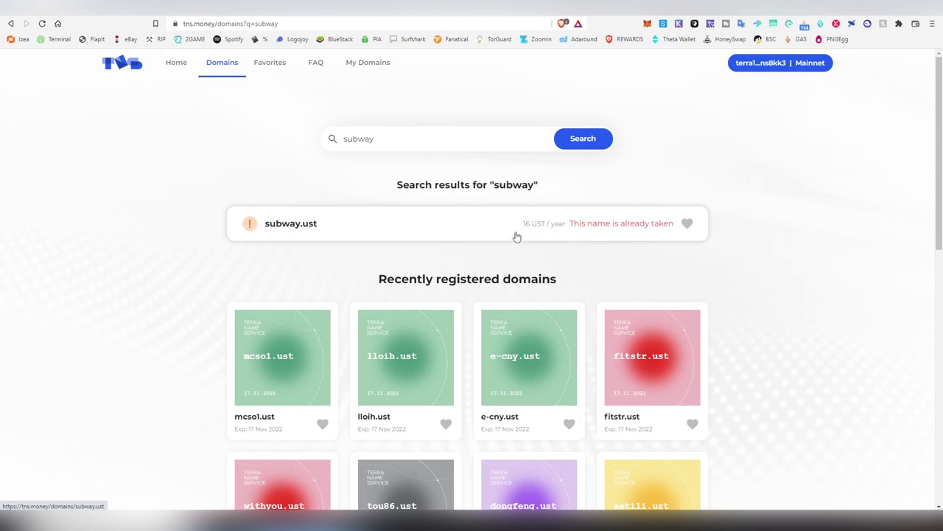
double_click(506, 145)
type("netflix")
key("Return")
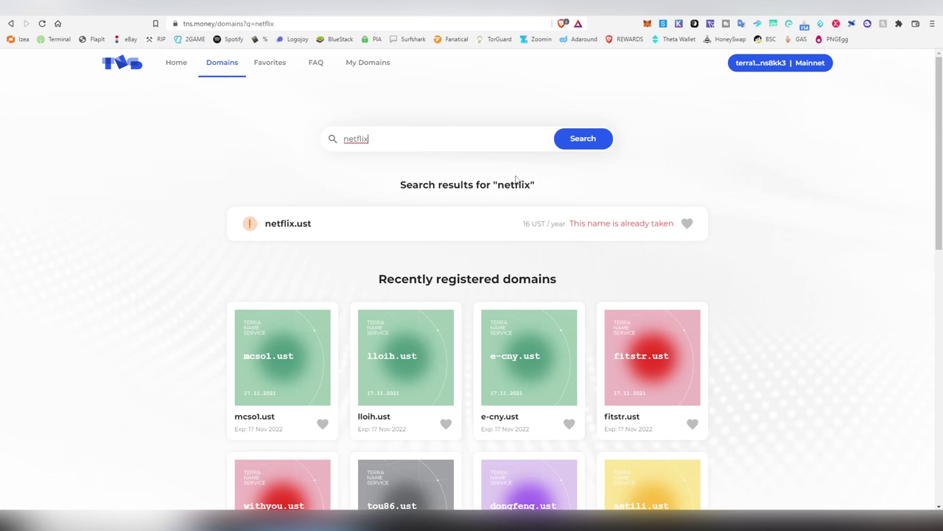
Search for the domain name liteliger and open the registration page of liteliger.ust.
key("ctrl+a")
key("BackSpace")
type("liger")
key("Return")
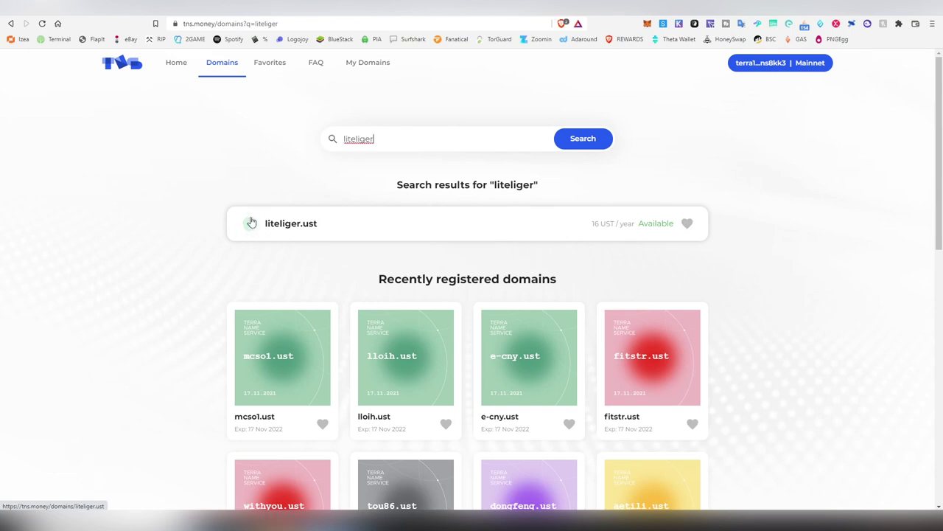
left_click(391, 224)
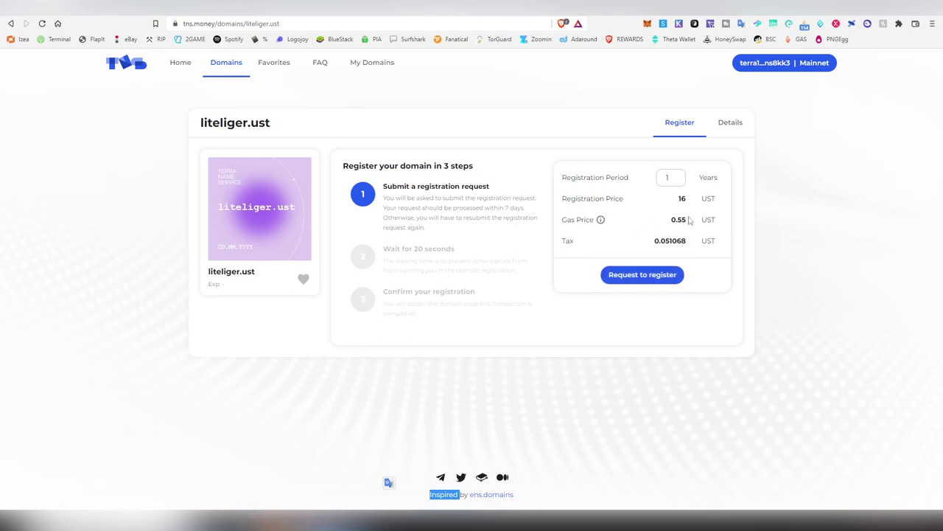
Review the gas price and try registration periods of 21, 3 and 1.5 years for liteliger.ust.
left_click_drag(689, 221, 672, 225)
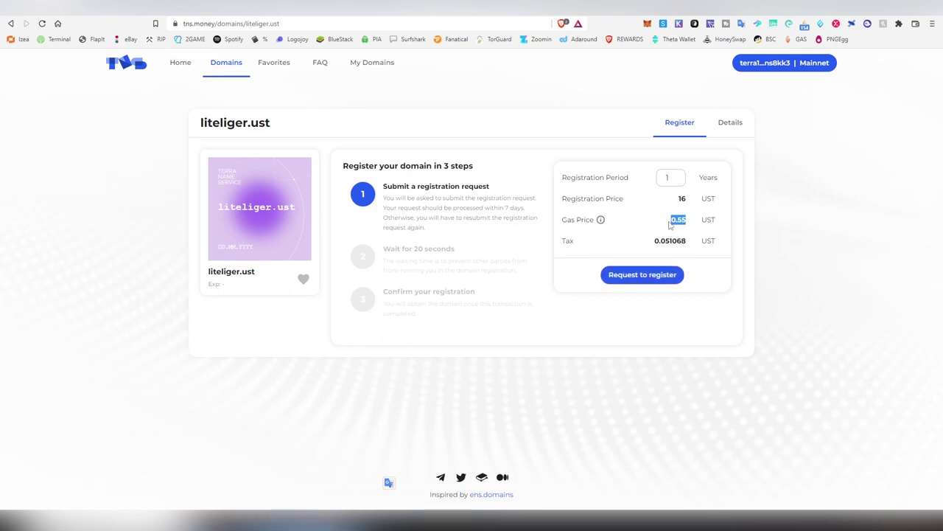
left_click(667, 225)
left_click(675, 174)
type("1")
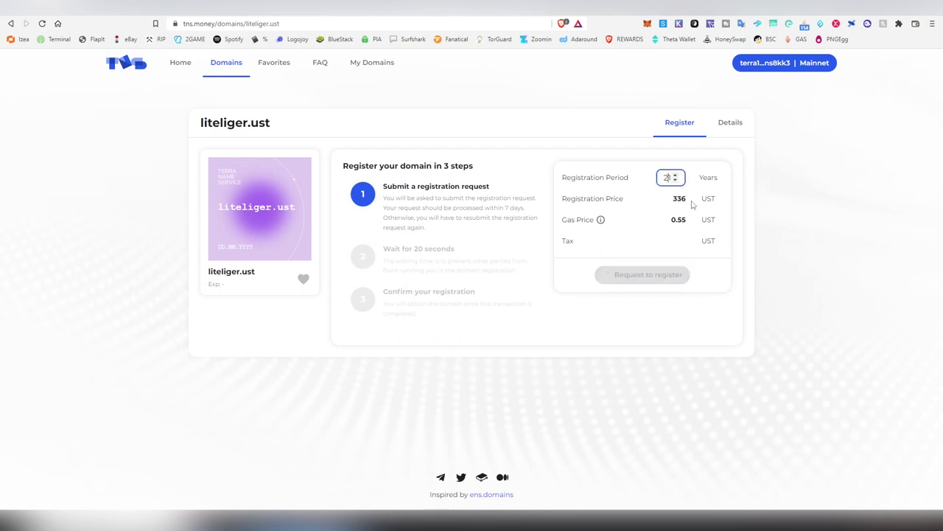
key("BackSpace")
key("BackSpace")
type("3")
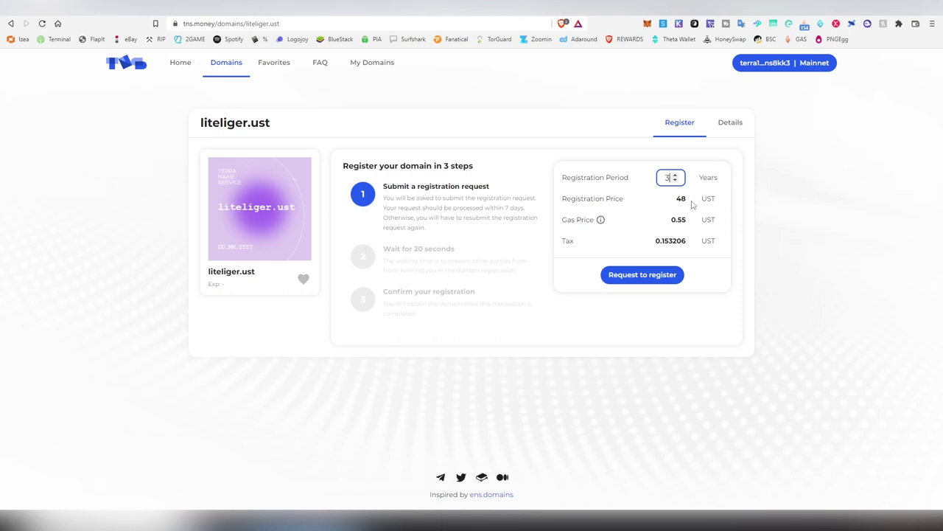
key("BackSpace")
type(".5")
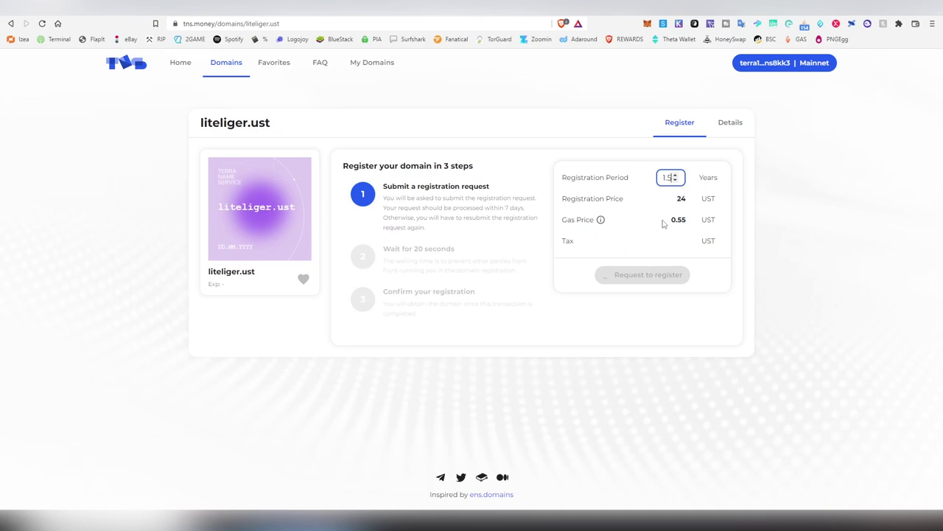
Set the registration period of liteliger.ust to 1.25 years.
key("BackSpace")
key("BackSpace")
type(".2")
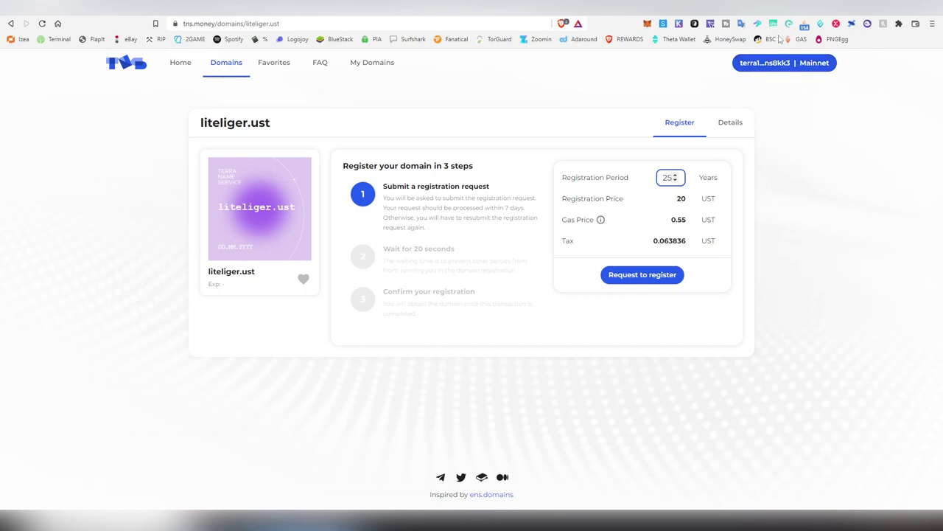
Submit the registration request for liteliger.ust and approve its transaction in the Terra Station wallet.
left_click(639, 286)
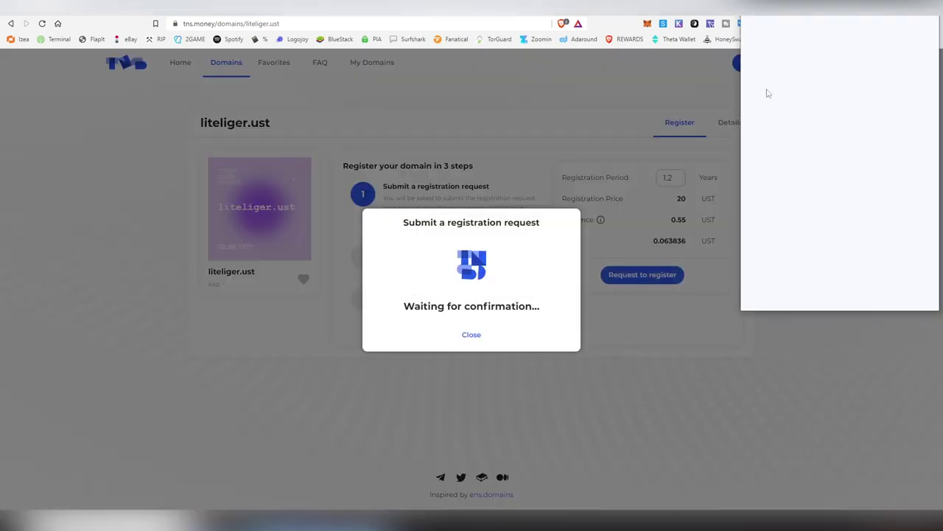
left_click_drag(796, 64, 285, 89)
left_click(361, 343)
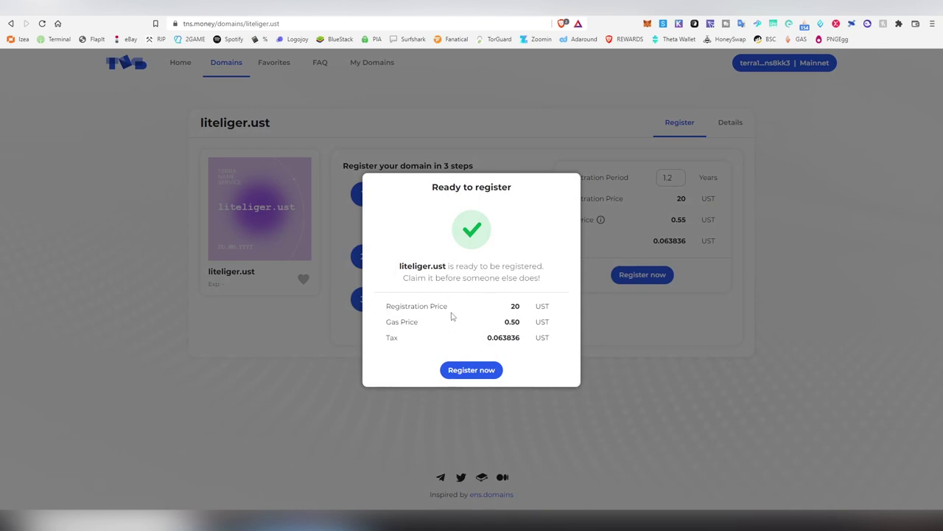
Confirm the registration of liteliger.ust, review the transaction's execute details in Terra Station, and post the transaction.
left_click(457, 369)
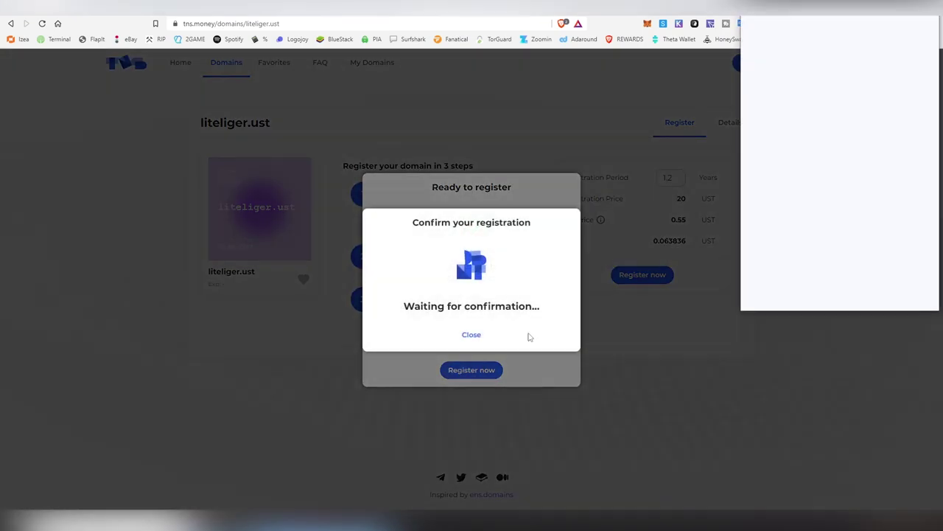
left_click_drag(769, 19, 291, 96)
left_click(424, 260)
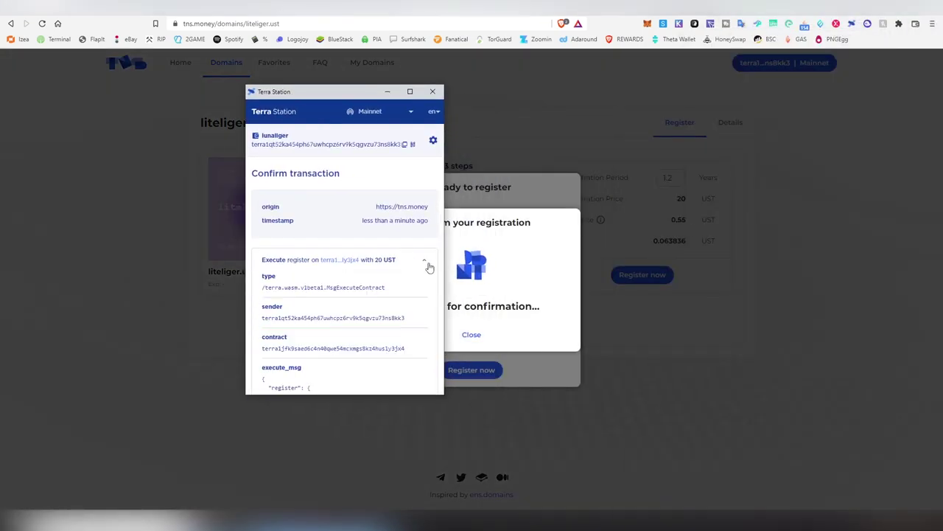
scroll(410, 277, "down", 3)
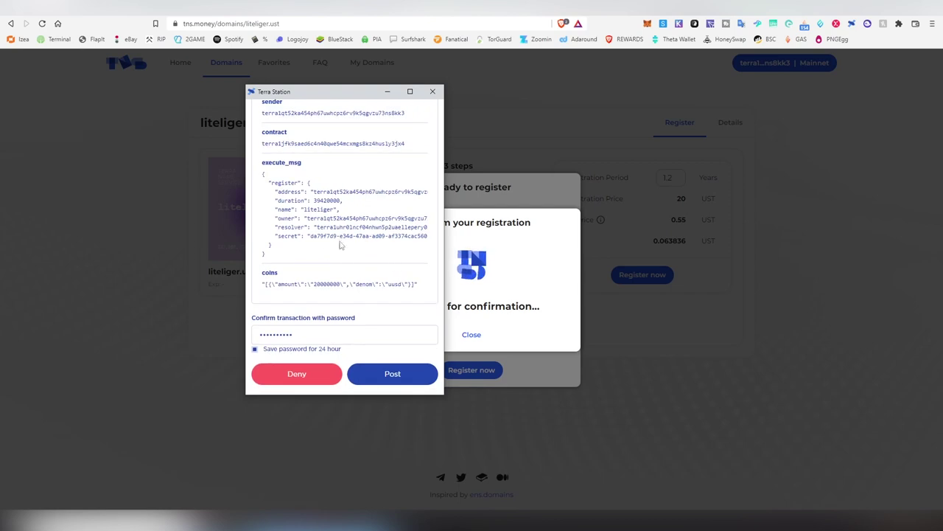
left_click(410, 378)
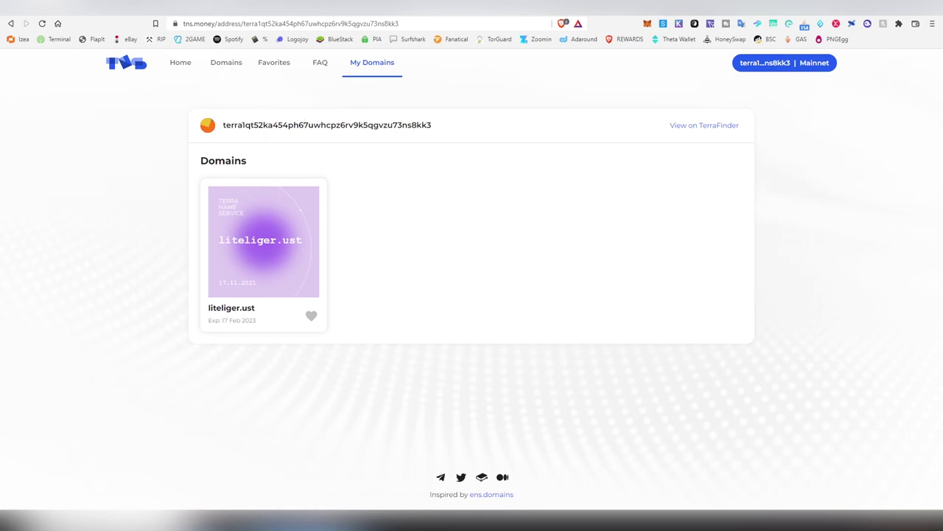
Switch to the Random Earth marketplace and open the liteliger.ust NFT from the account's own items.
left_click(217, 39)
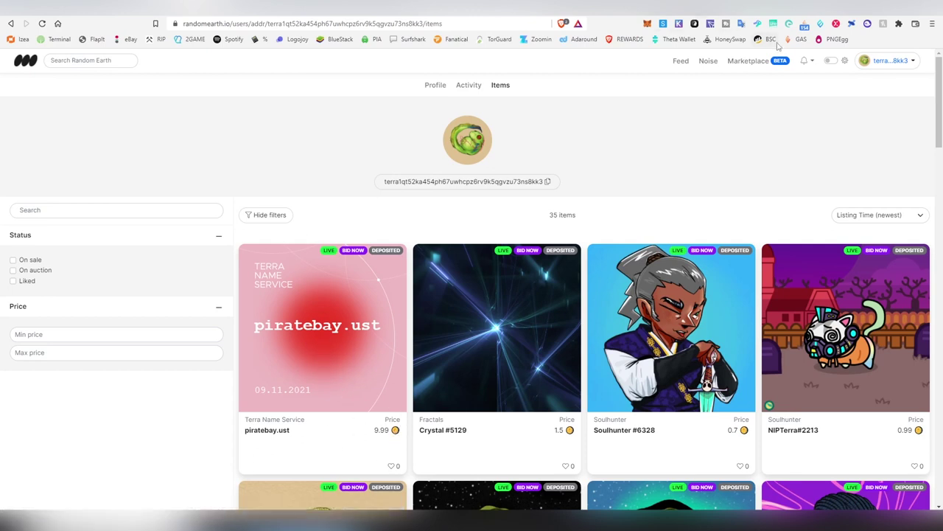
left_click(875, 67)
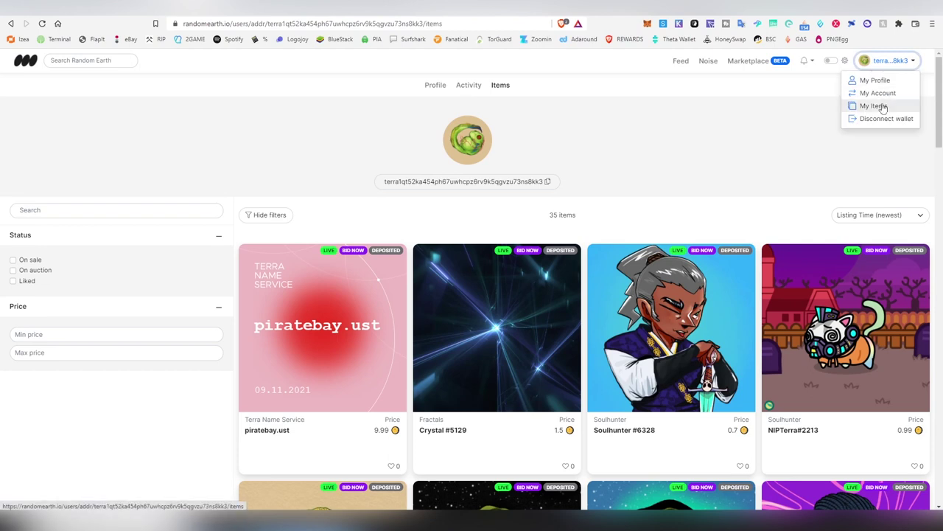
left_click(883, 108)
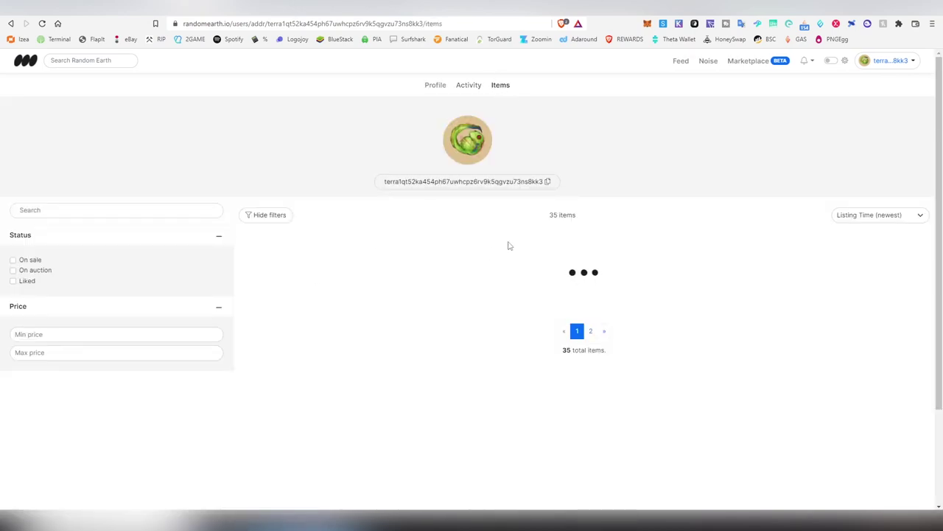
left_click(271, 218)
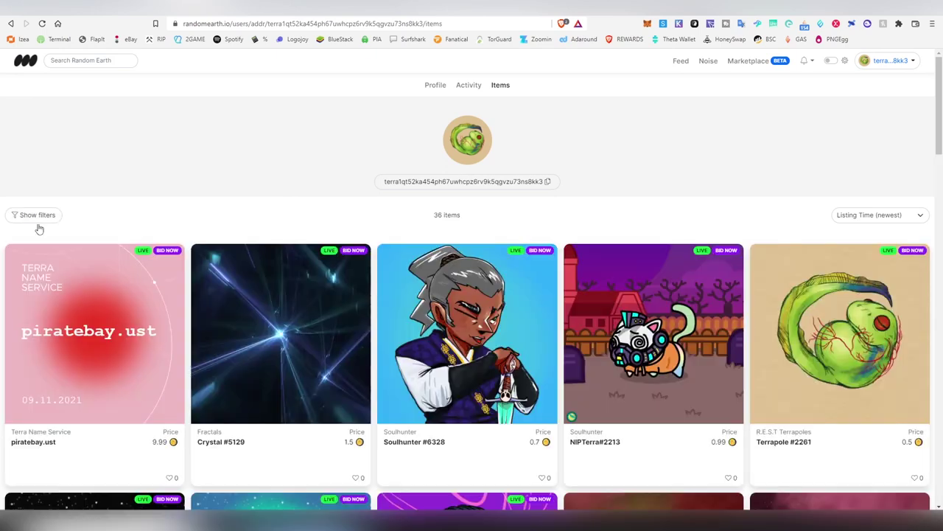
left_click(37, 215)
scroll(432, 248, "down", 15)
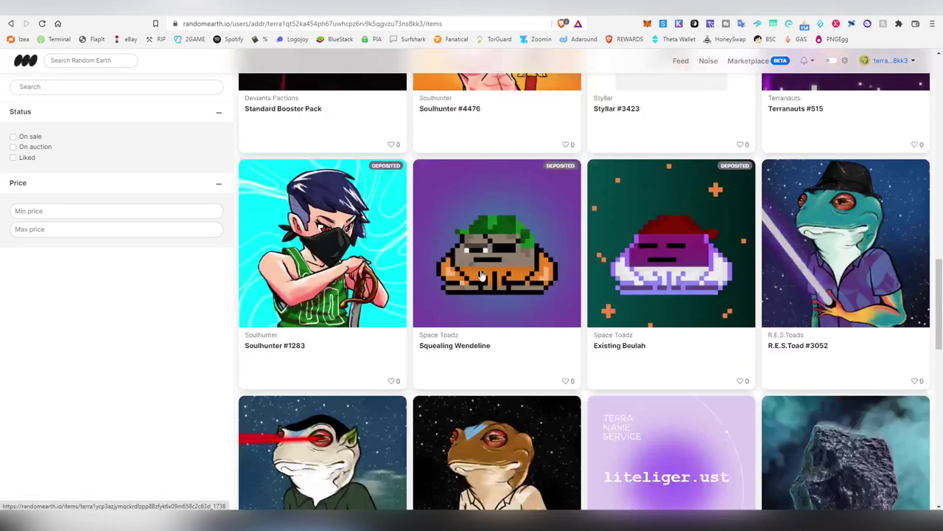
scroll(549, 321, "down", 5)
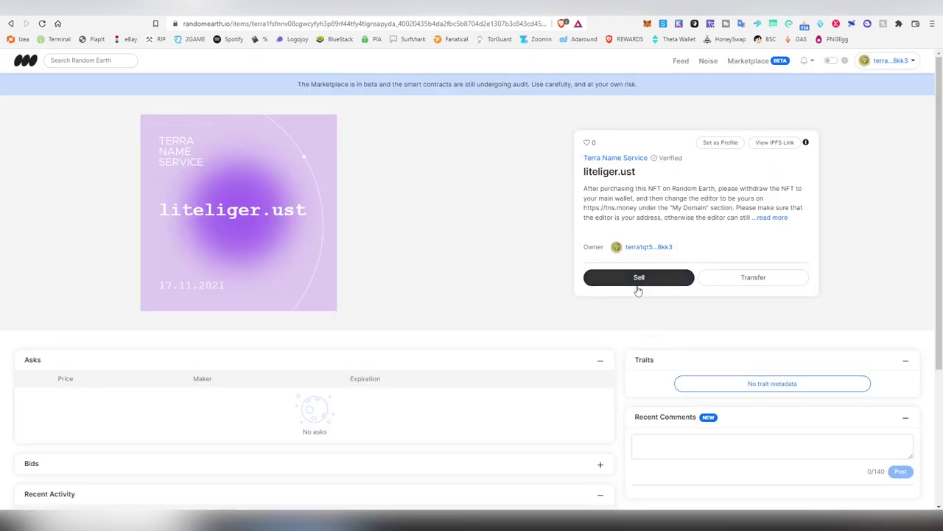
Draft a fixed-price sale offer for liteliger.ust at 5 LUNA with a 7-day expiration, and close it without listing.
left_click(638, 281)
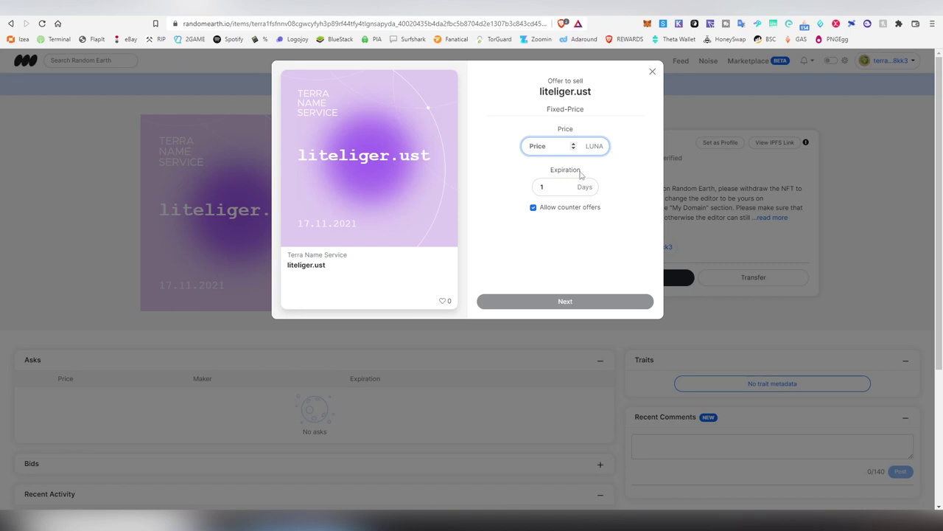
type("5")
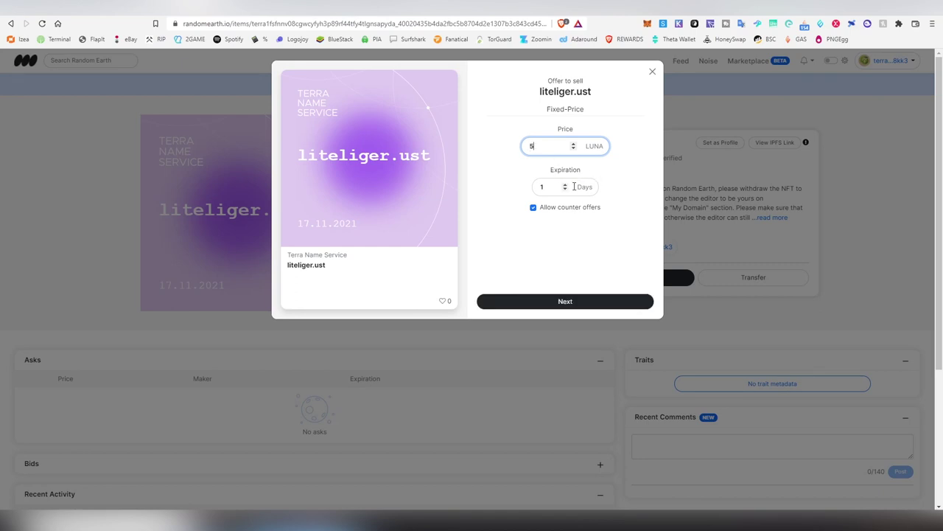
left_click(566, 186)
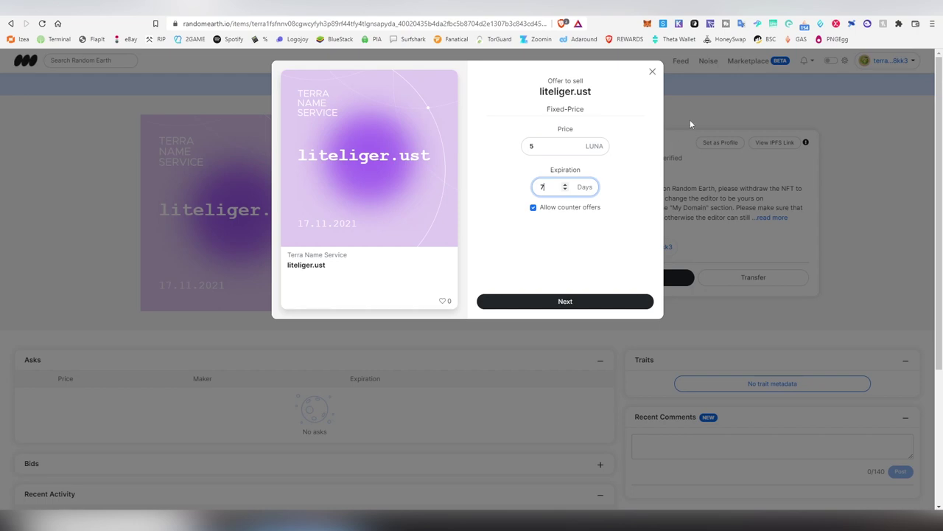
left_click(652, 71)
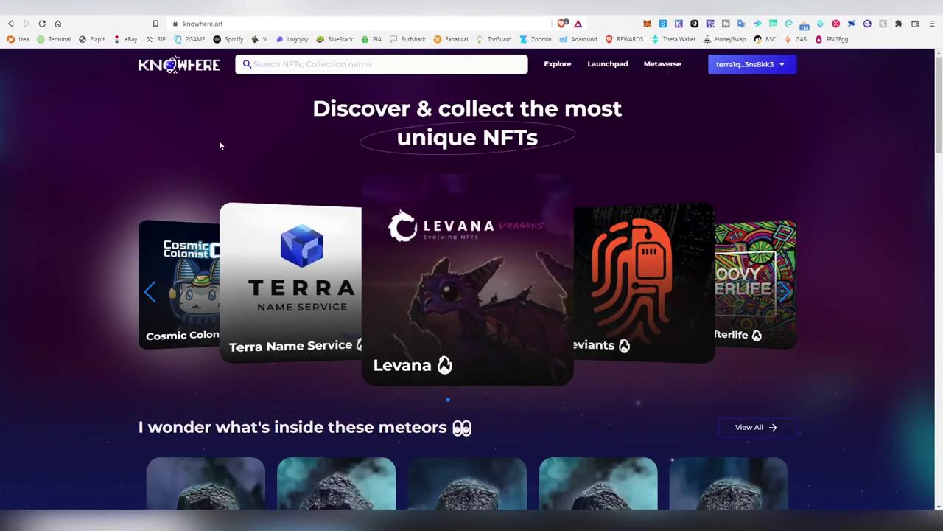
Switch to the Knowhere marketplace and check the account profile's owned NFTs and TNS claims.
left_click(776, 73)
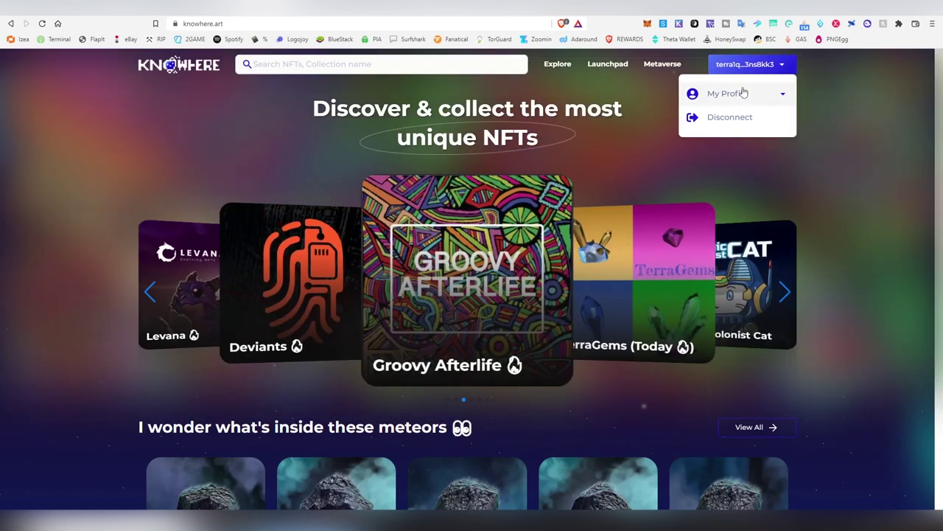
left_click(744, 93)
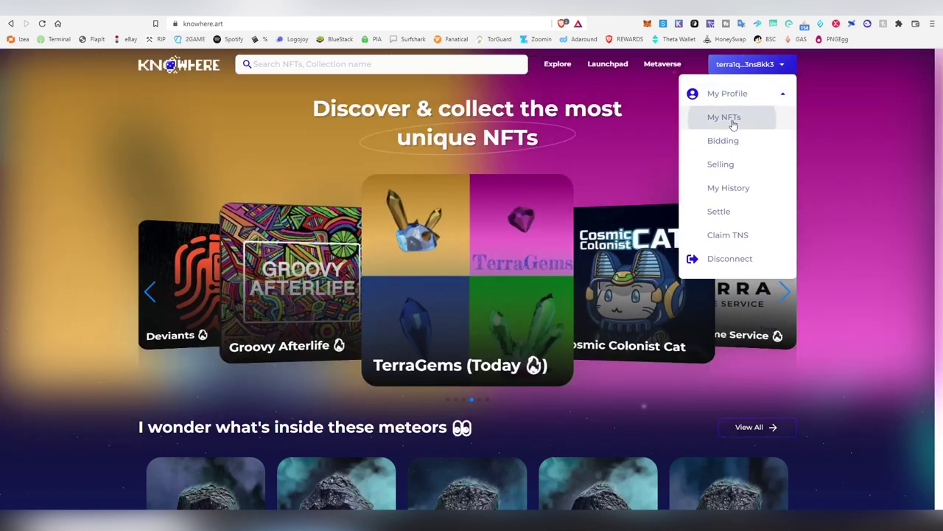
left_click(734, 125)
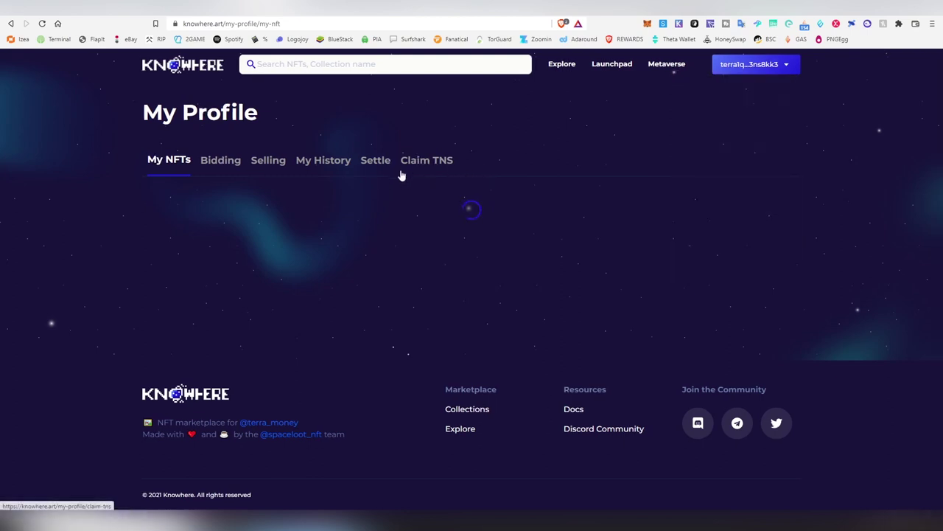
left_click(436, 173)
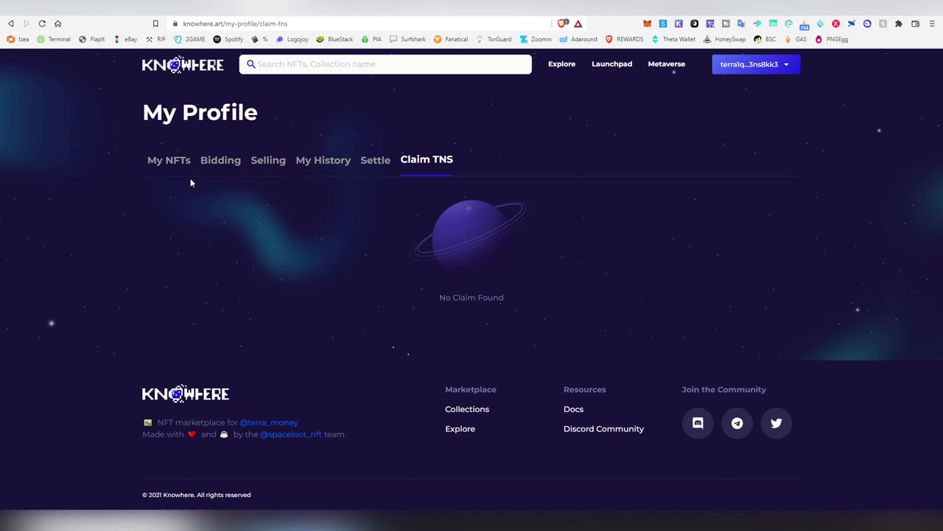
Return to the profile's owned NFTs and open the management page of the liteliger.ust NFT.
left_click(173, 159)
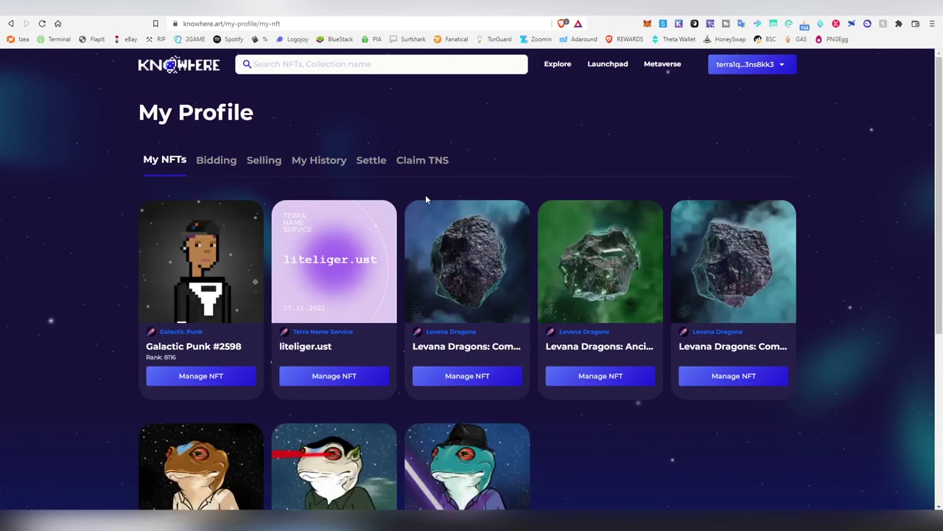
scroll(403, 239, "down", 2)
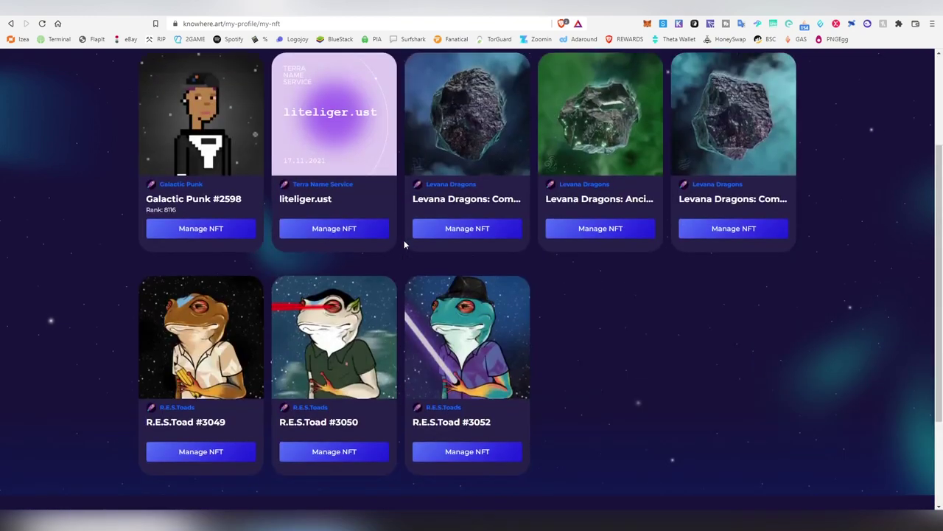
left_click(348, 236)
scroll(611, 306, "down", 1)
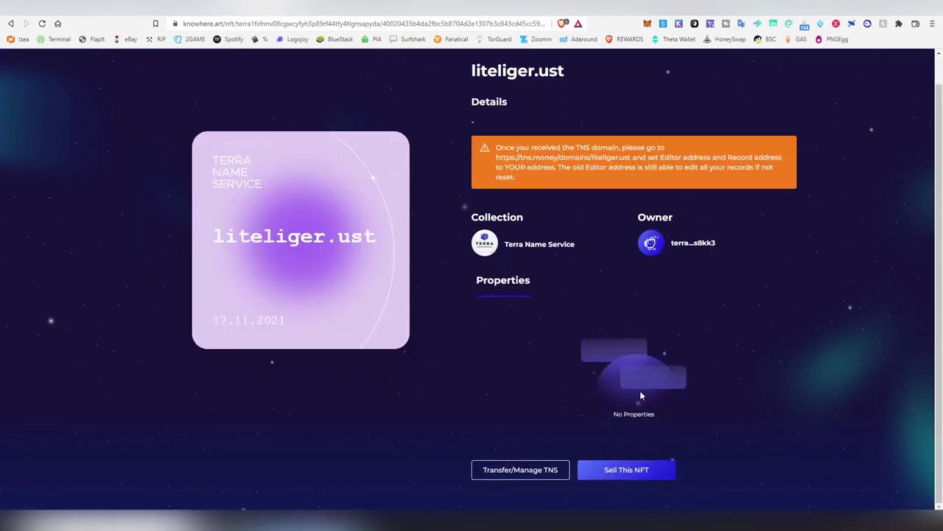
Open the sale form for liteliger.ust and toggle the fixed-price Sell Now option on and off without listing.
left_click(632, 464)
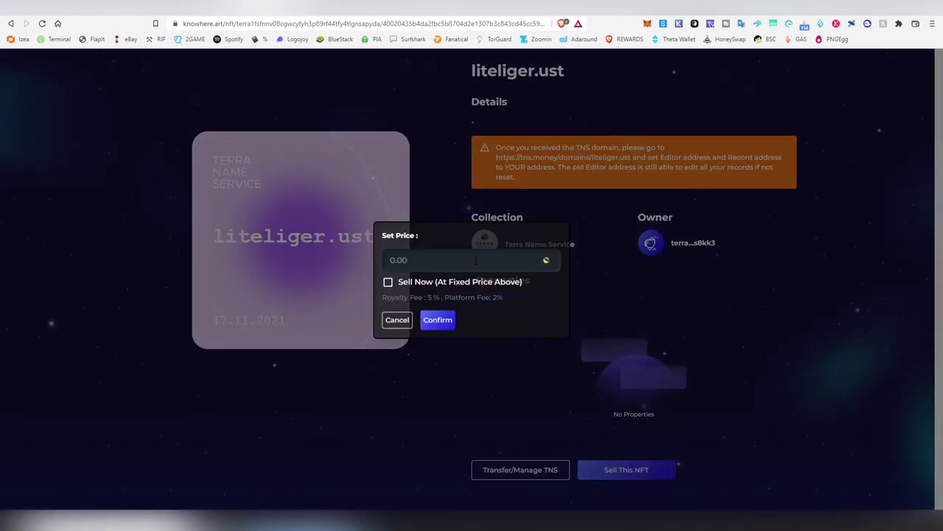
left_click(389, 282)
left_click(388, 282)
scroll(584, 221, "up", 1)
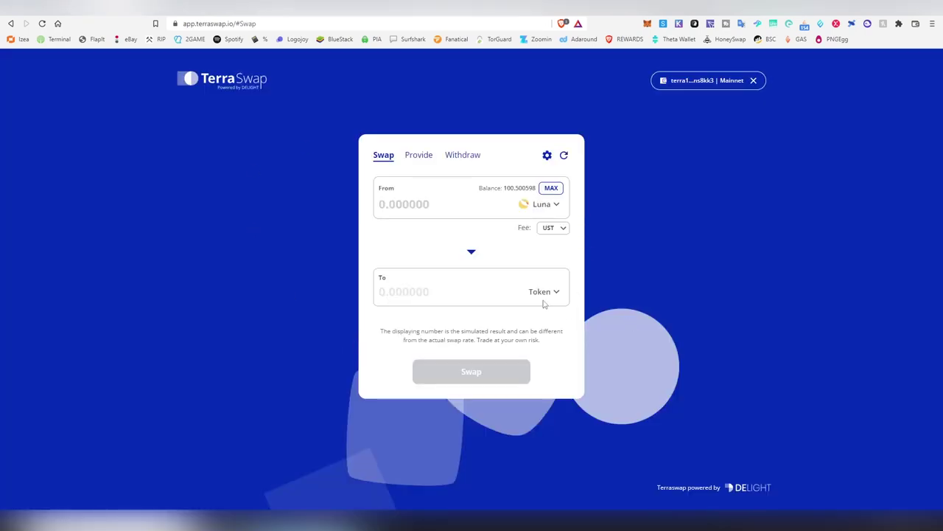
Switch to TerraSwap, draft a swap of 1 Luna to UST, and review its transaction fee without submitting.
left_click(544, 292)
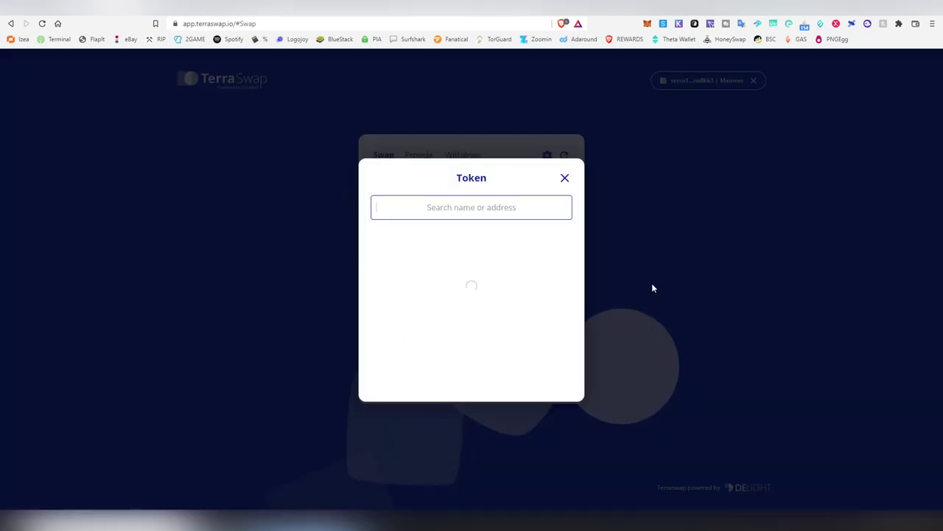
left_click(568, 180)
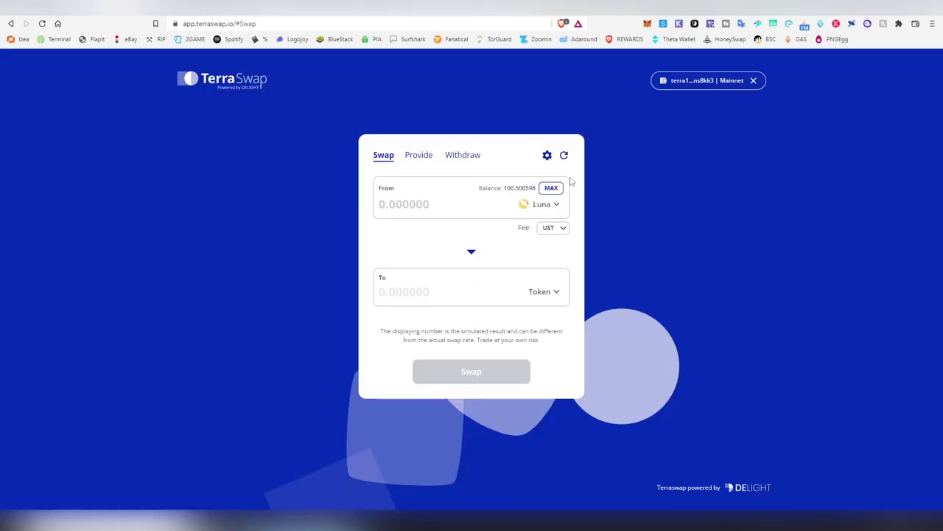
left_click(539, 293)
left_click(455, 305)
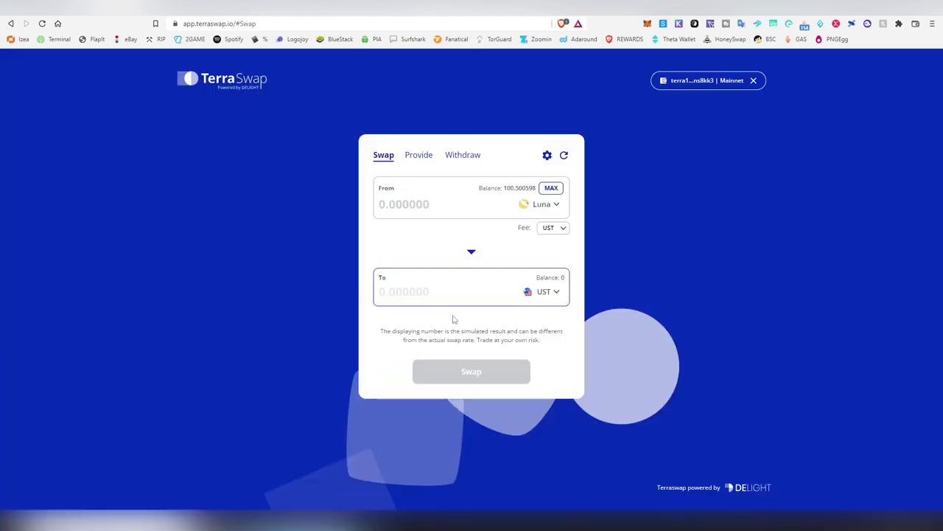
left_click(442, 200)
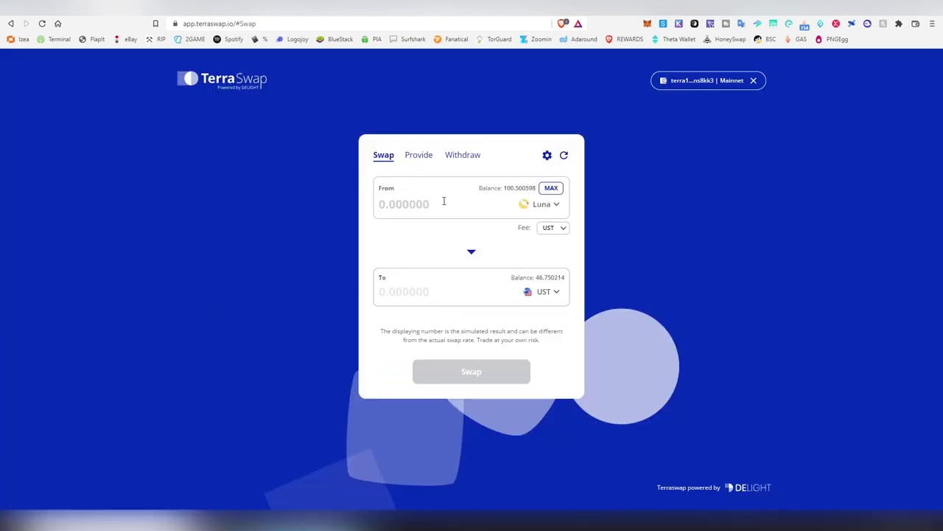
type("1")
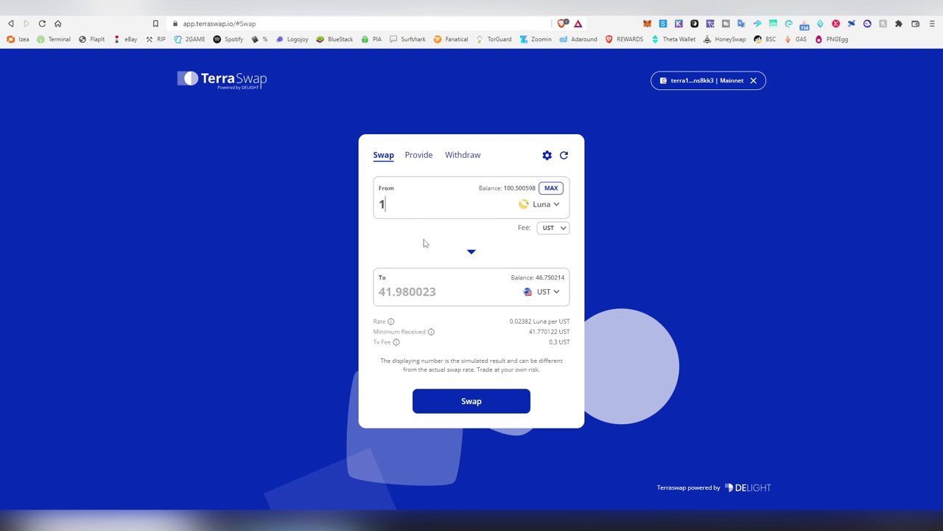
left_click_drag(548, 344, 571, 347)
left_click(573, 351)
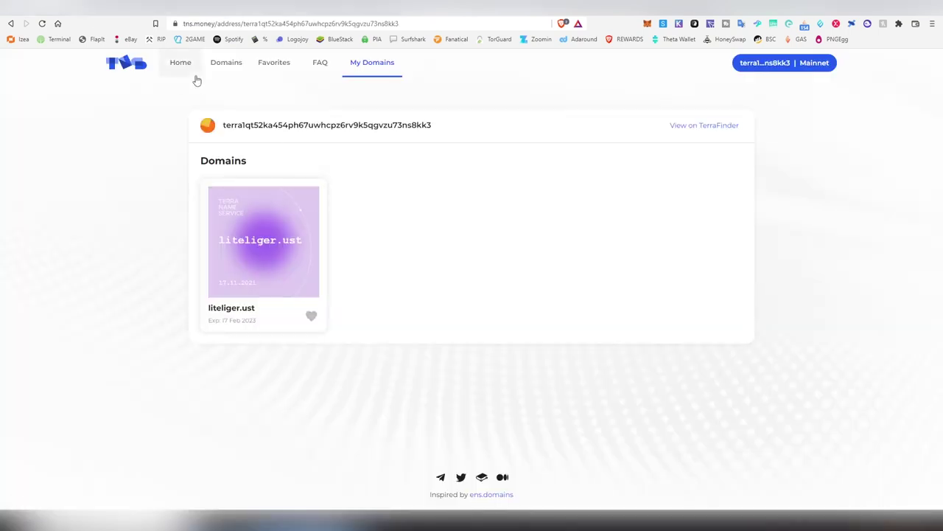
Switch to Terra Name Service and open its home page.
left_click(186, 69)
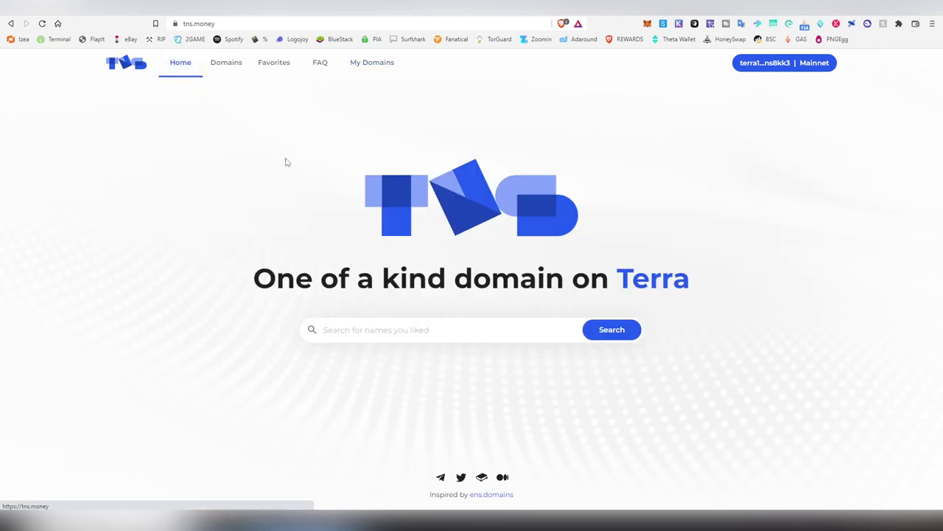